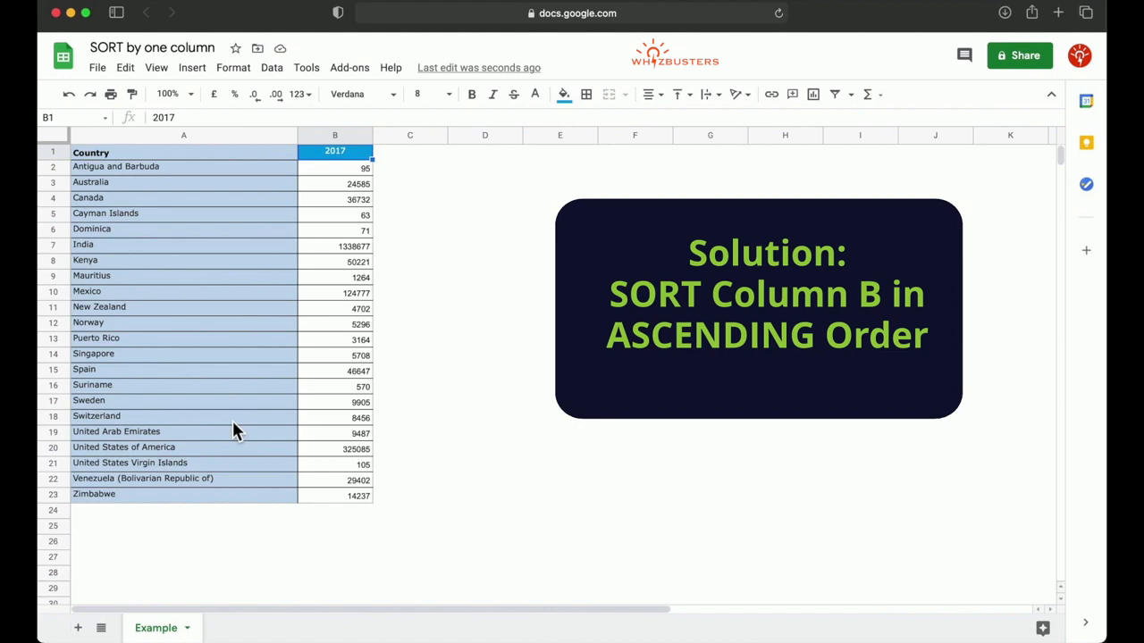
Select the table range A1:B23, from its first header cell through its last data cell.
left_click(231, 353)
left_click(232, 279)
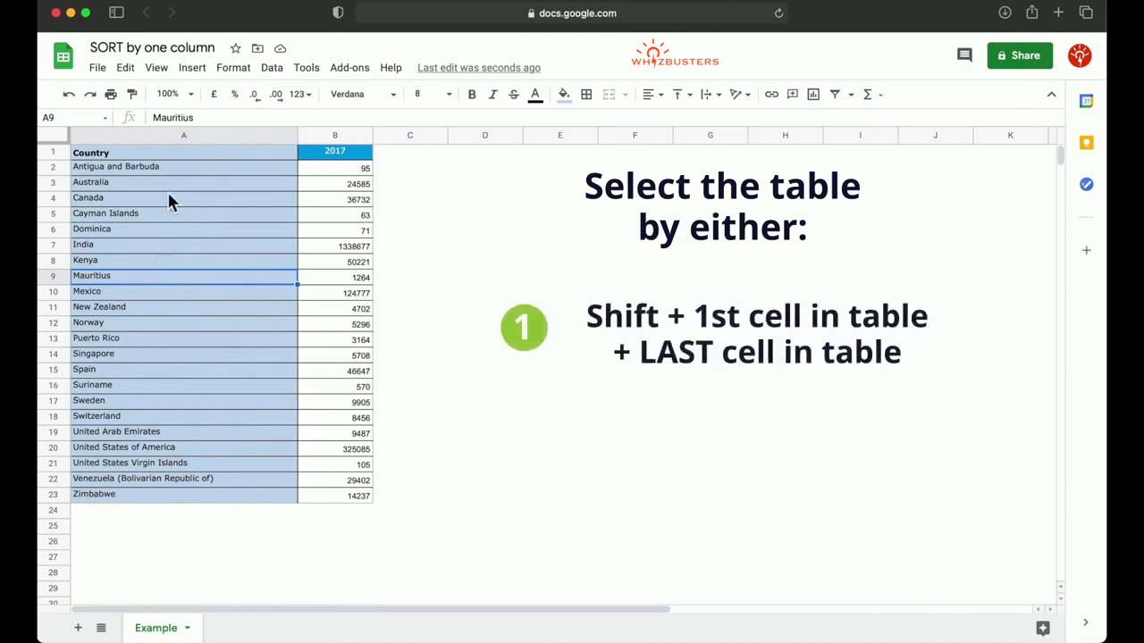
left_click(181, 157)
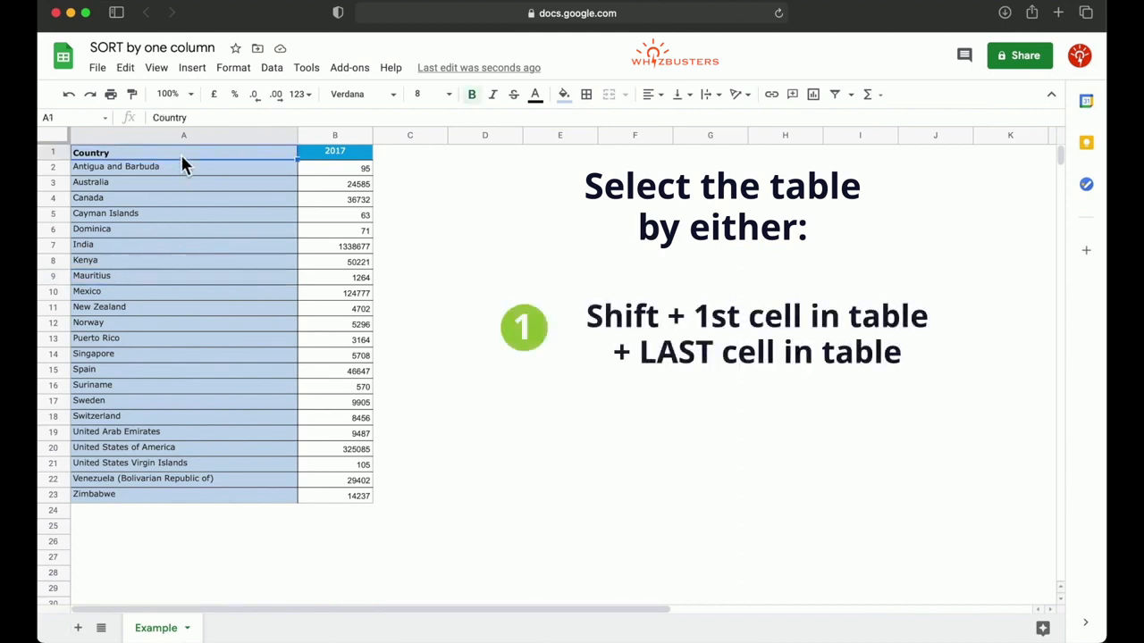
left_click(342, 497, "shift")
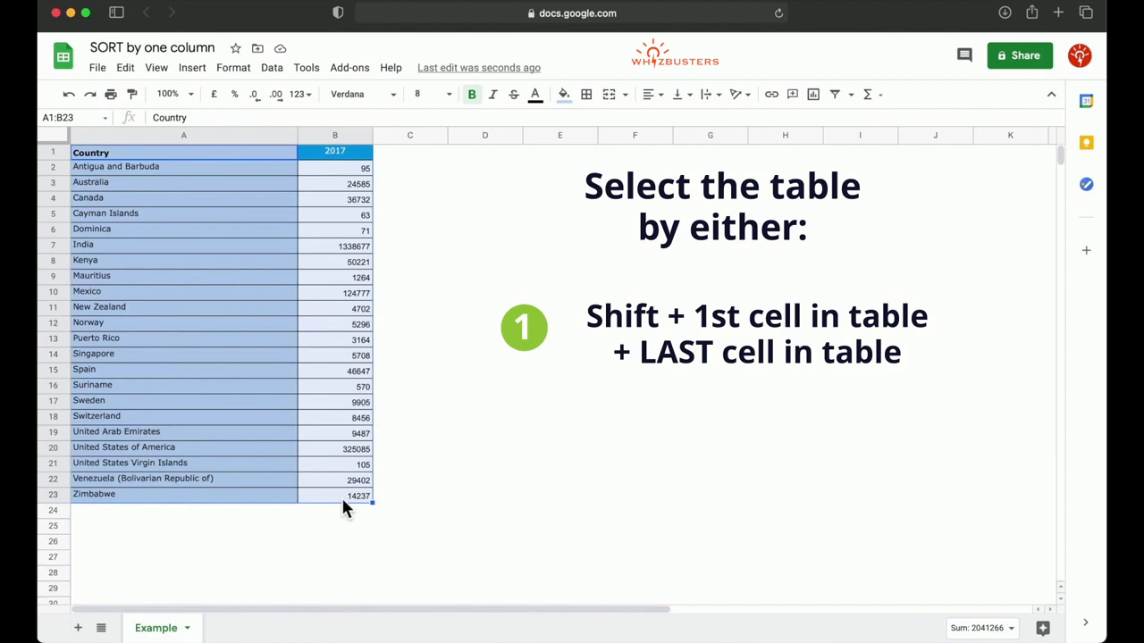
Select the entire country table at once, starting from a single cell inside it.
left_click(261, 354)
left_click(264, 327)
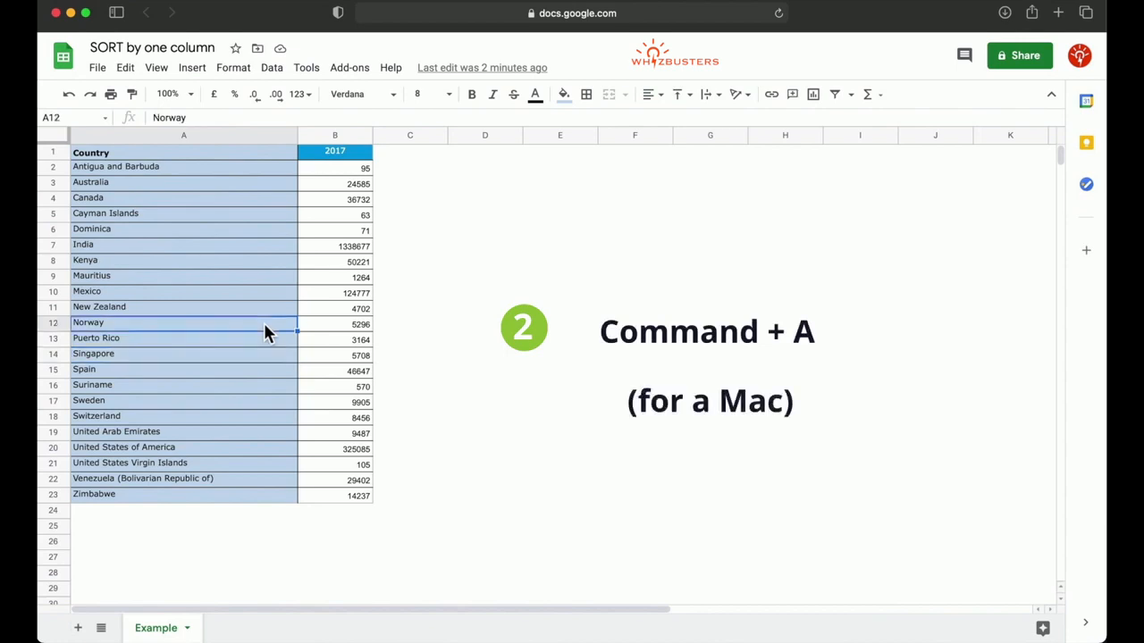
key("super+a")
left_click(263, 279)
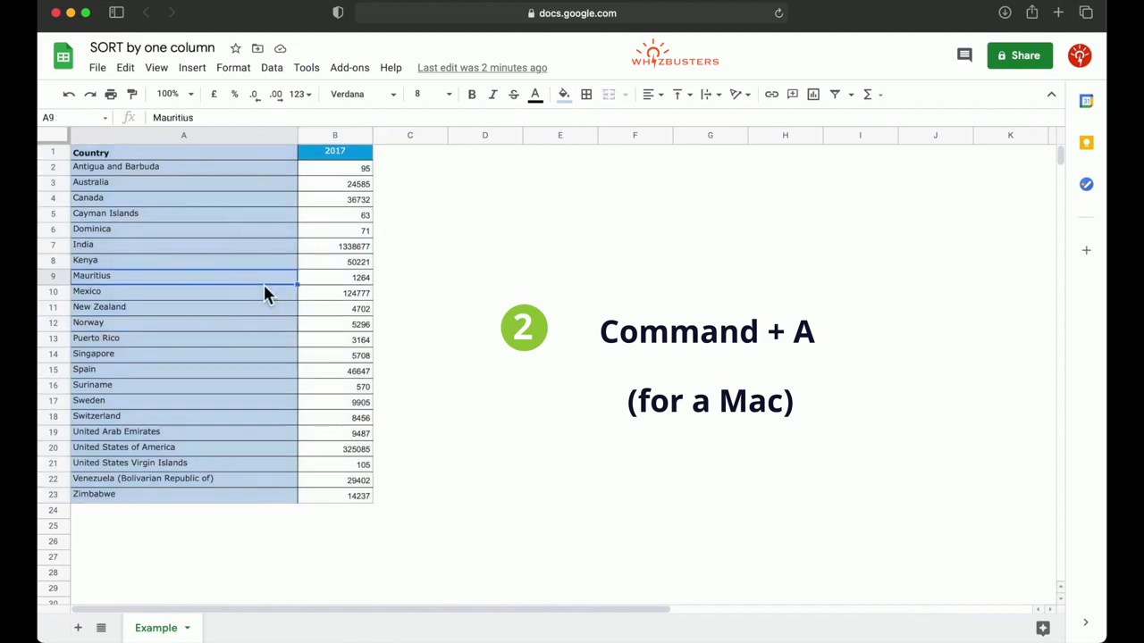
key("super+a")
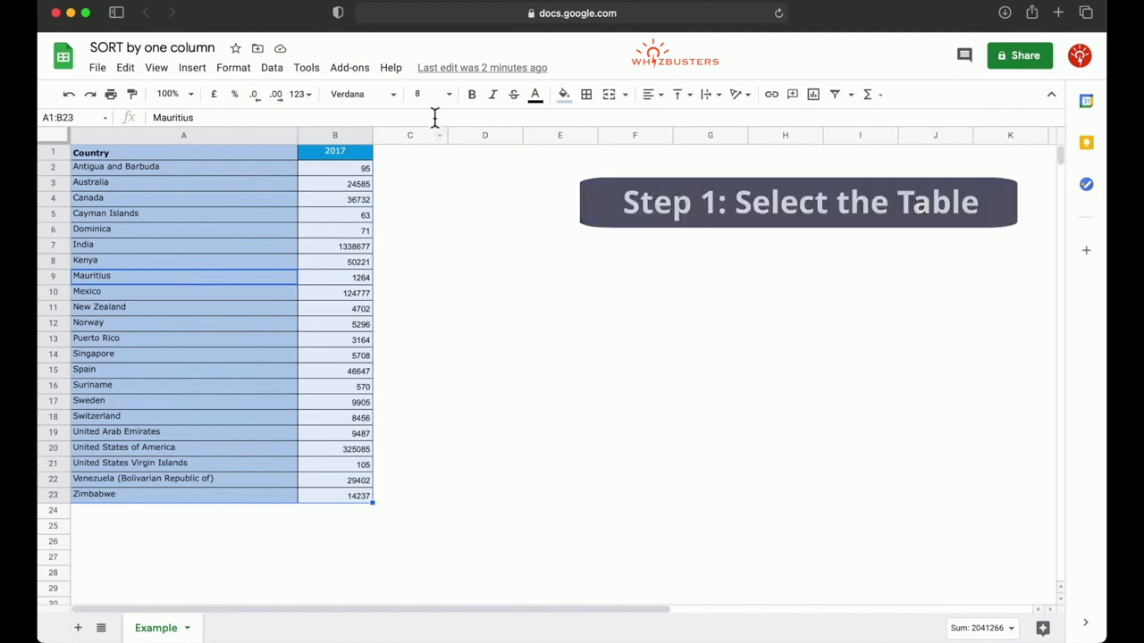
Sort the selected range by the 2017 column in ascending order (A → Z), treating the first row as a header.
left_click(272, 69)
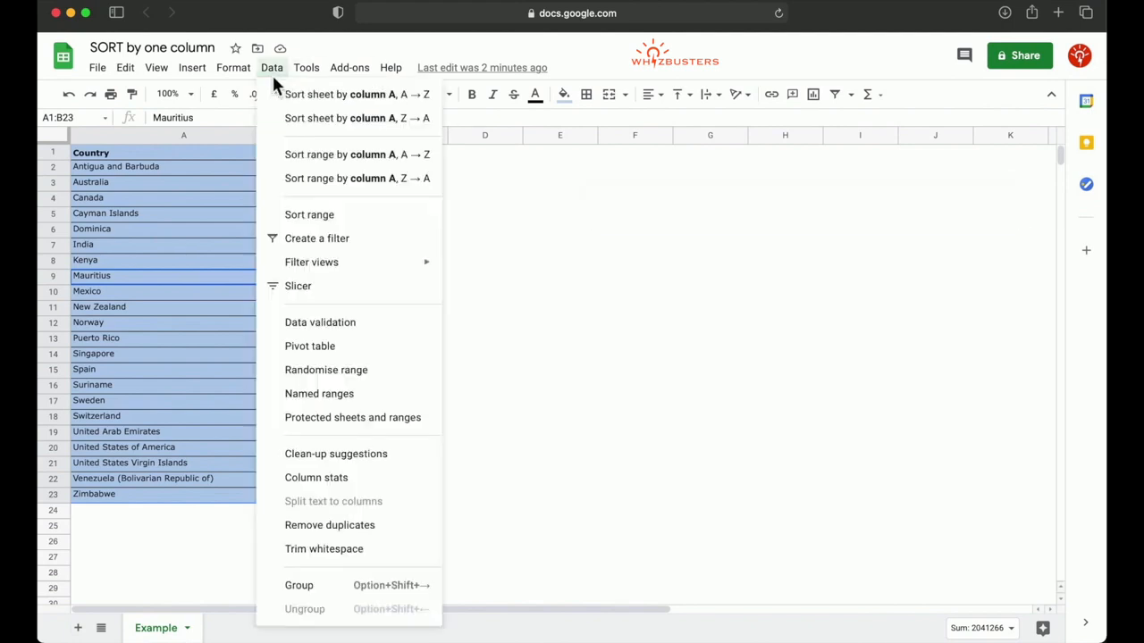
left_click(302, 217)
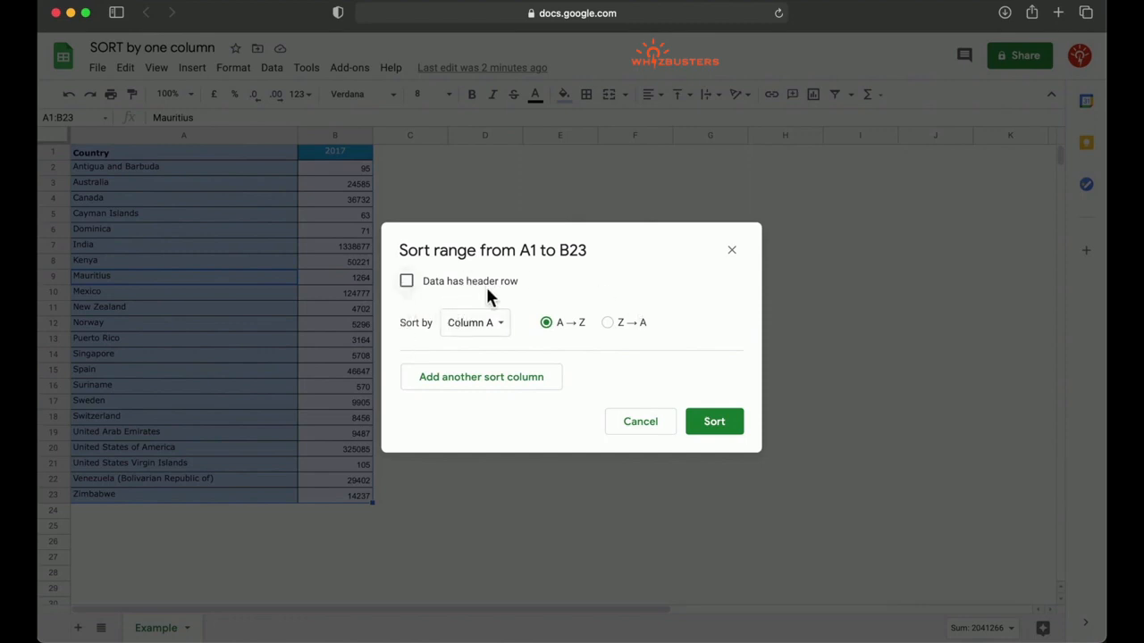
left_click(408, 282)
left_click(494, 330)
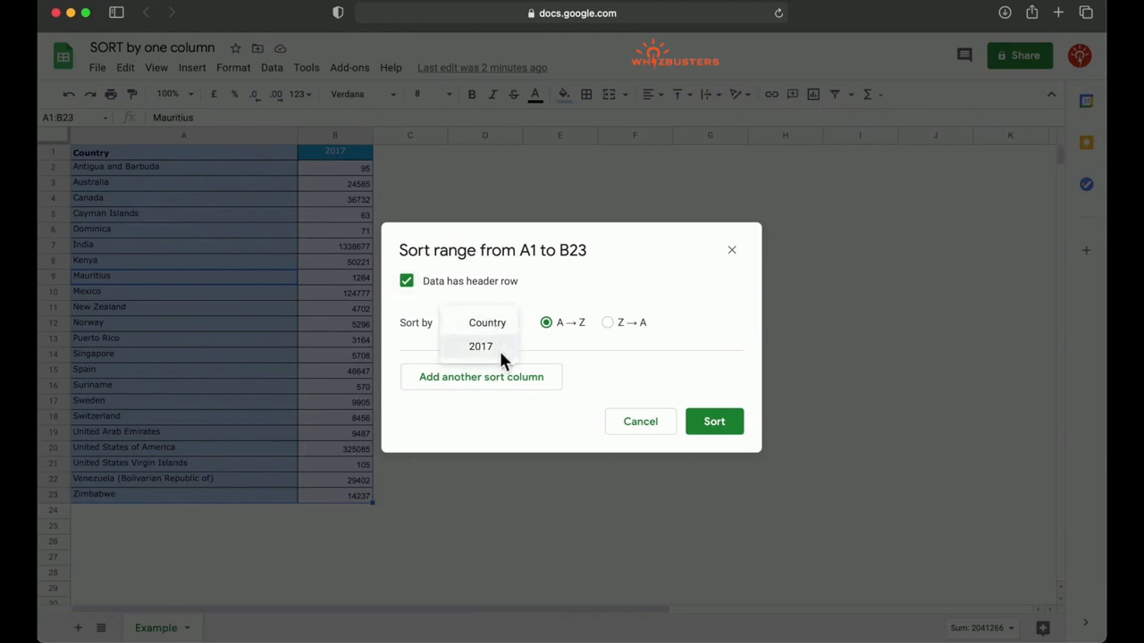
left_click(500, 351)
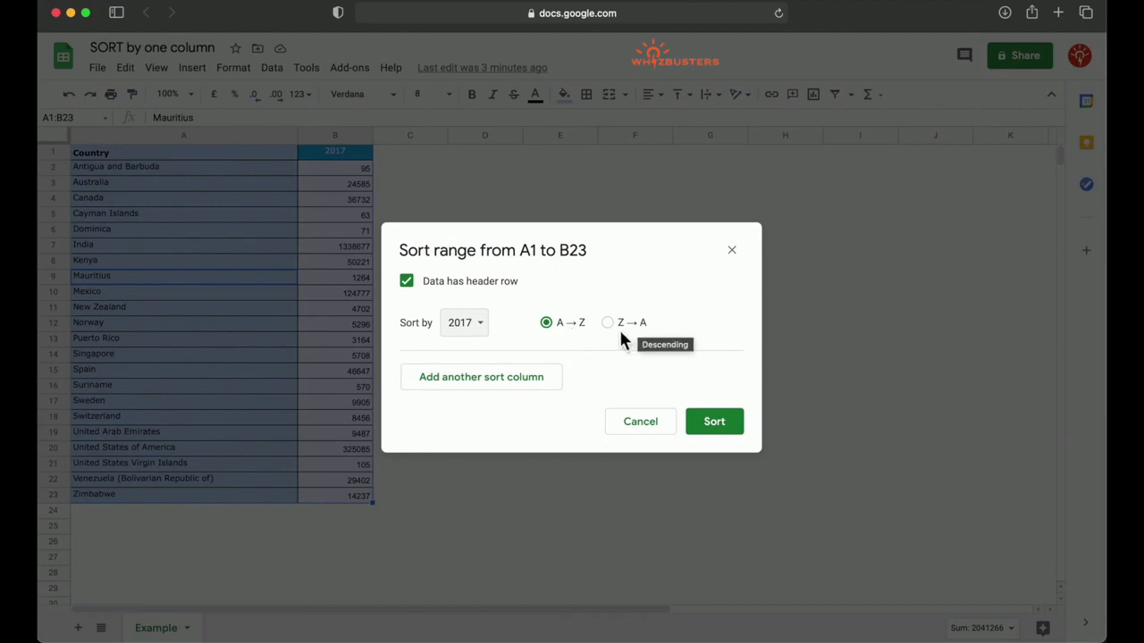
left_click(714, 421)
Inspect the lowest and highest values in the sorted 2017 column, and undo the ascending sort.
left_click(304, 326)
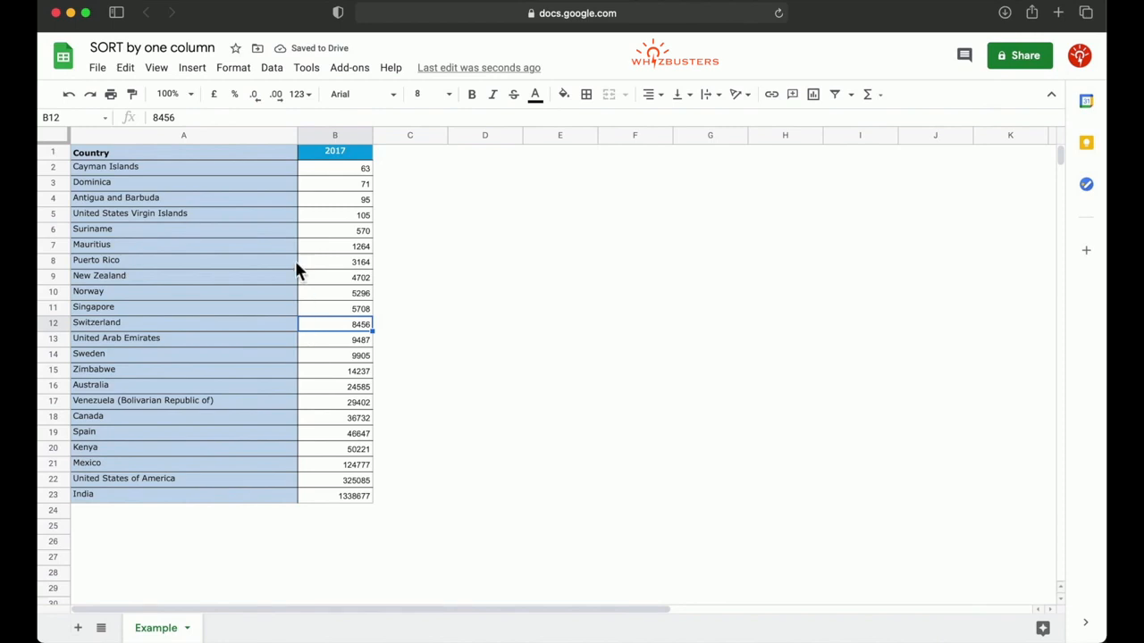
left_click(362, 169)
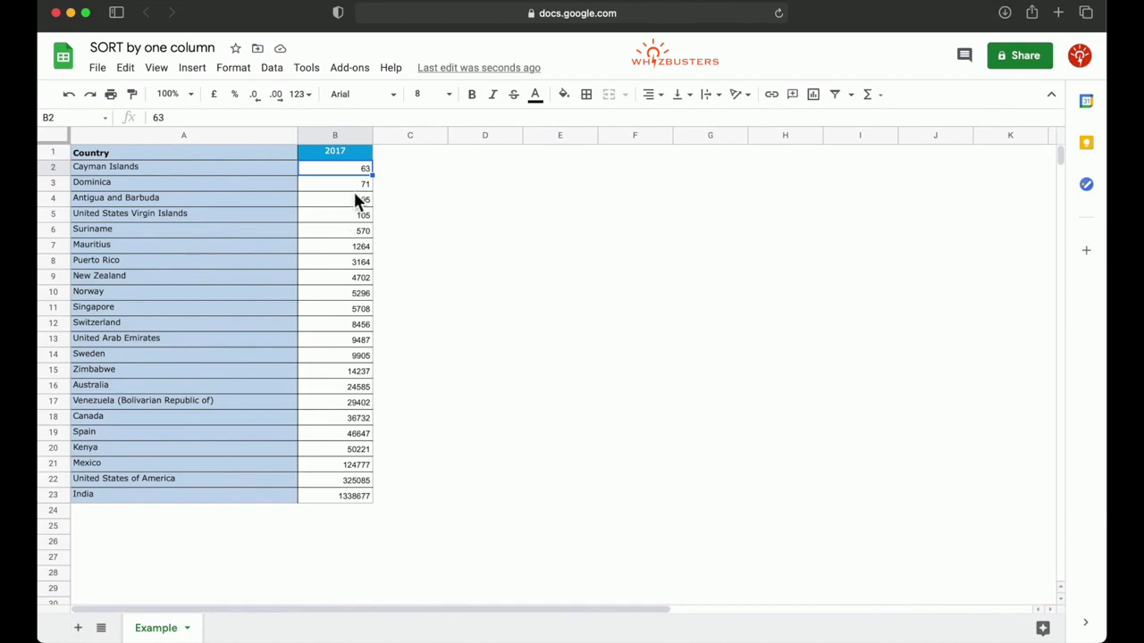
key("Down")
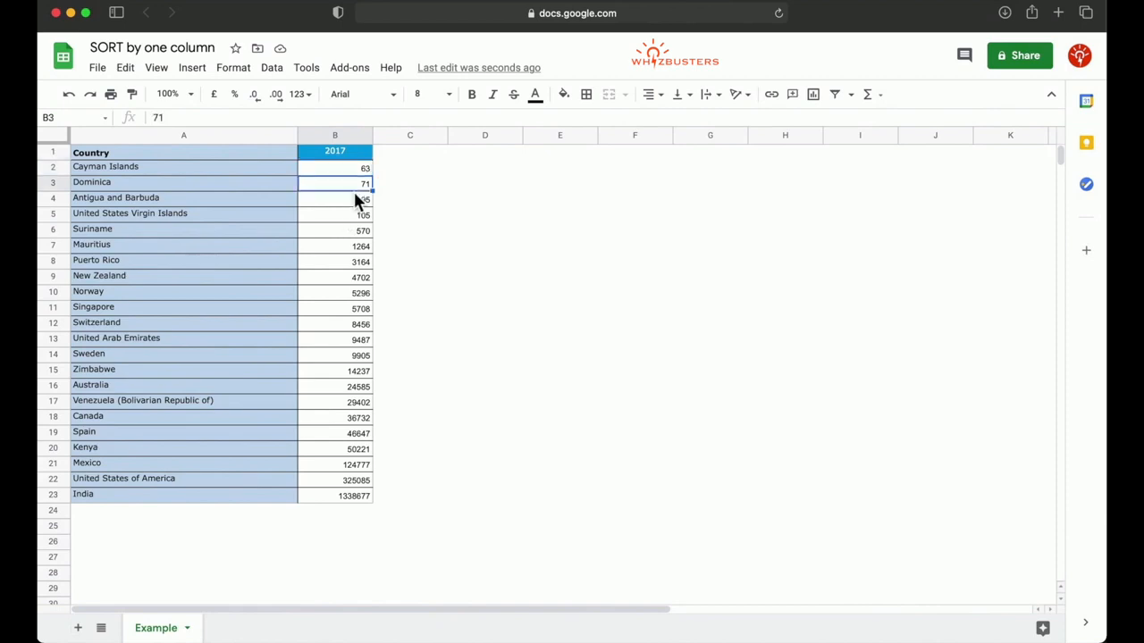
left_click(358, 214)
key("Up")
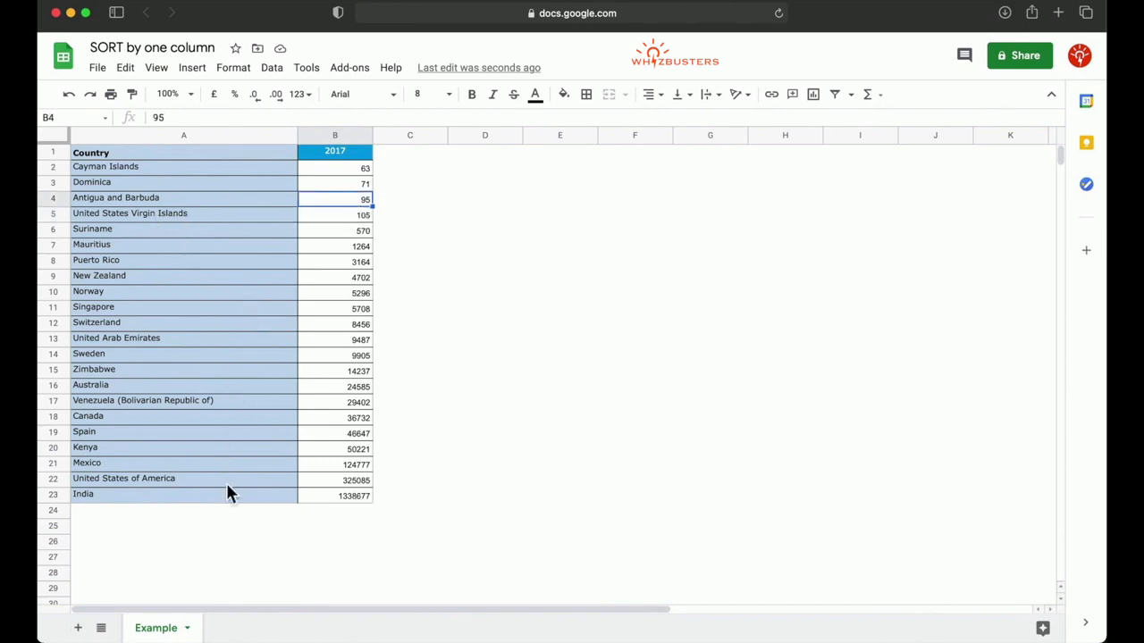
left_click(358, 496)
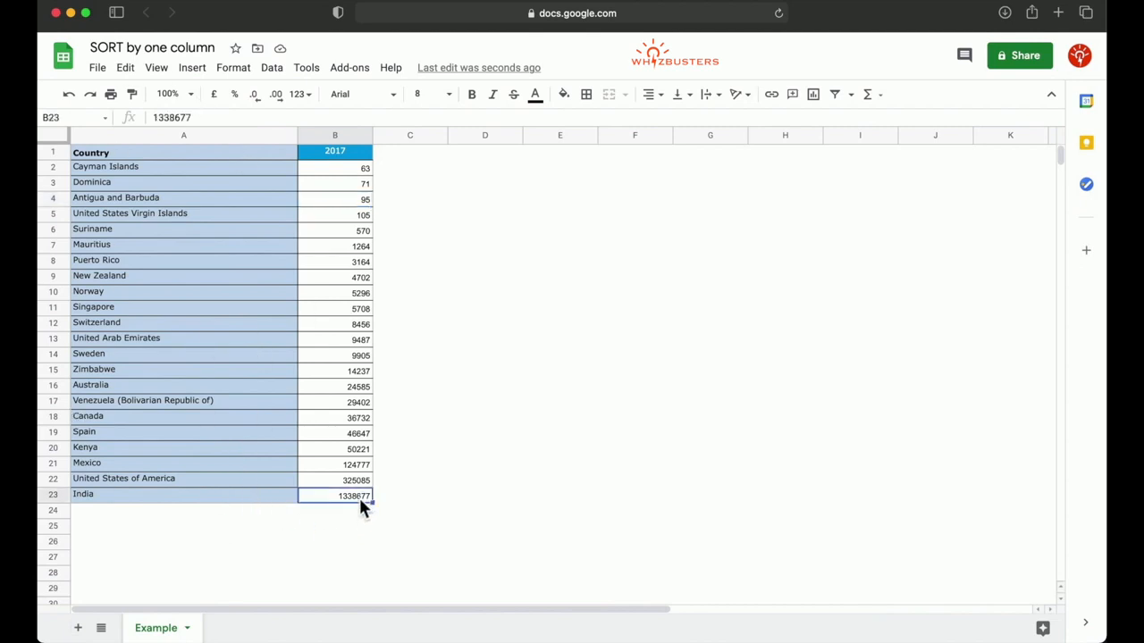
left_click(208, 375)
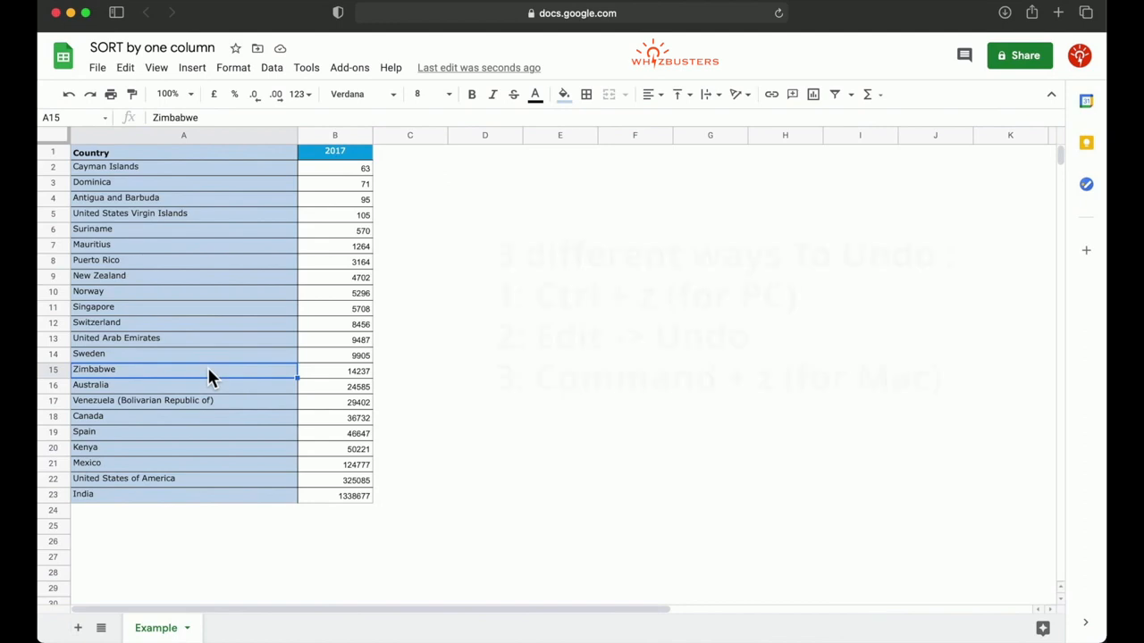
key("super+z")
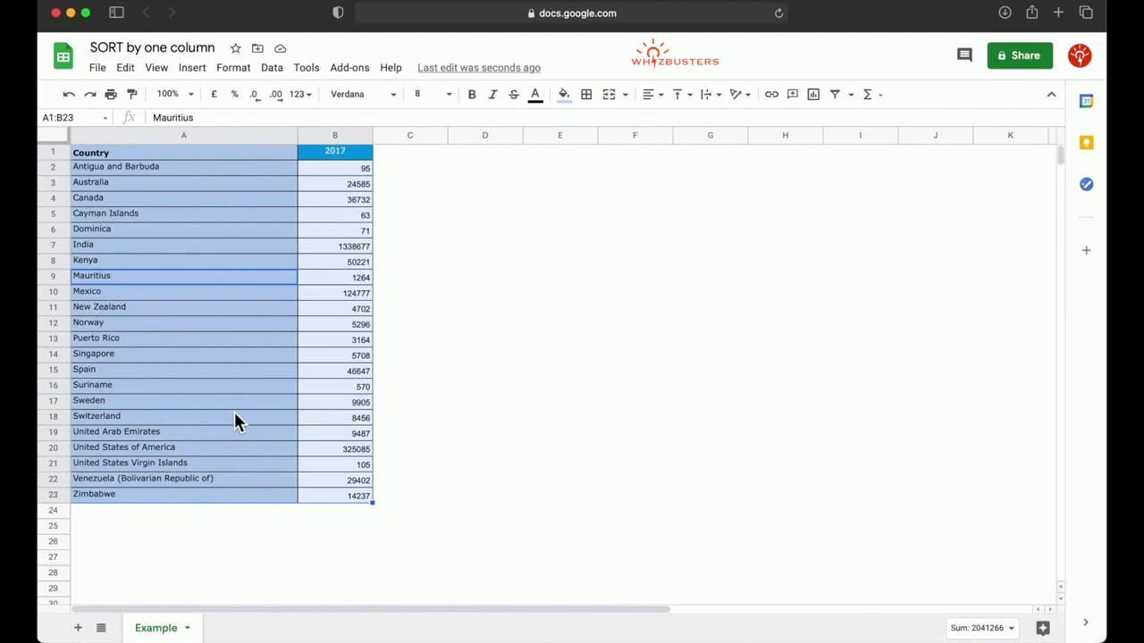
Try sorting the range by Column B in ascending order without the header row option, and undo that sort.
left_click(271, 67)
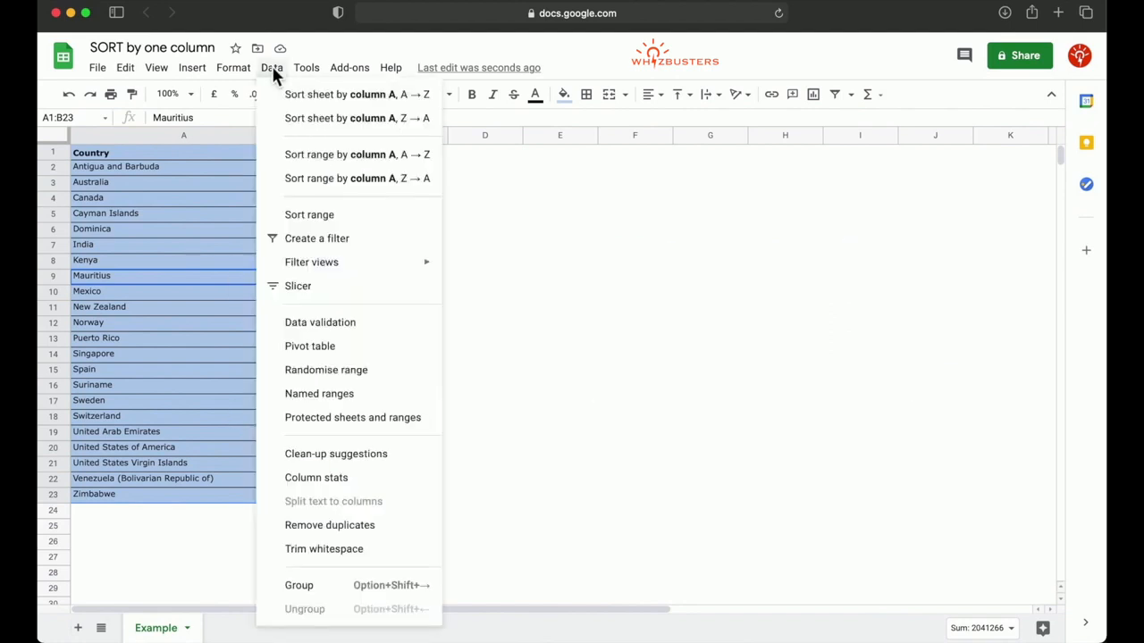
left_click(330, 215)
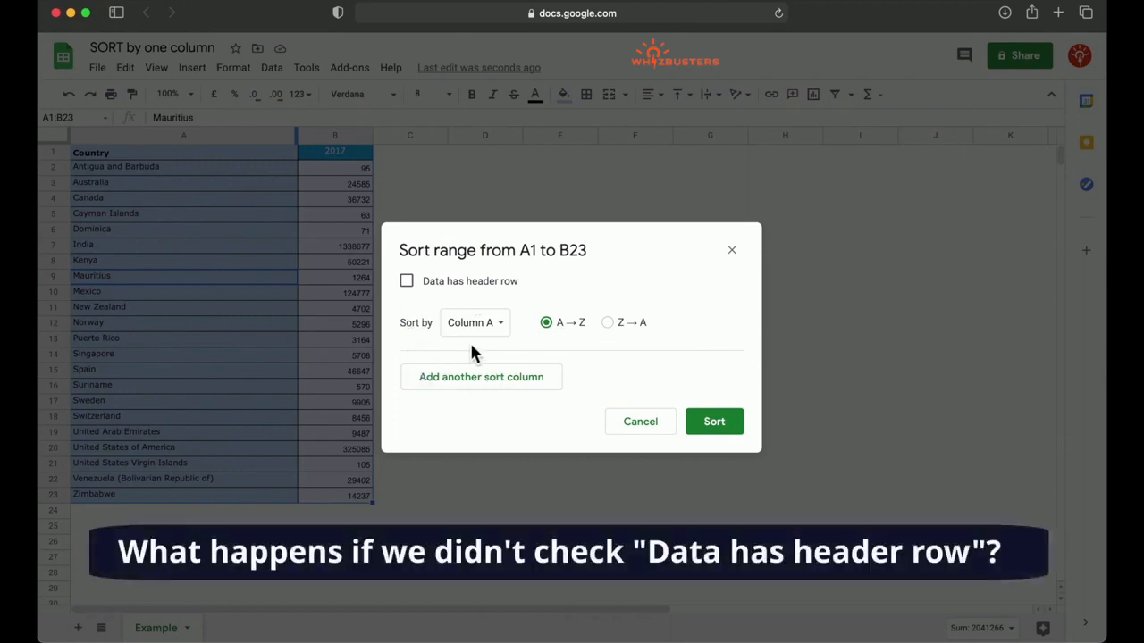
left_click(500, 325)
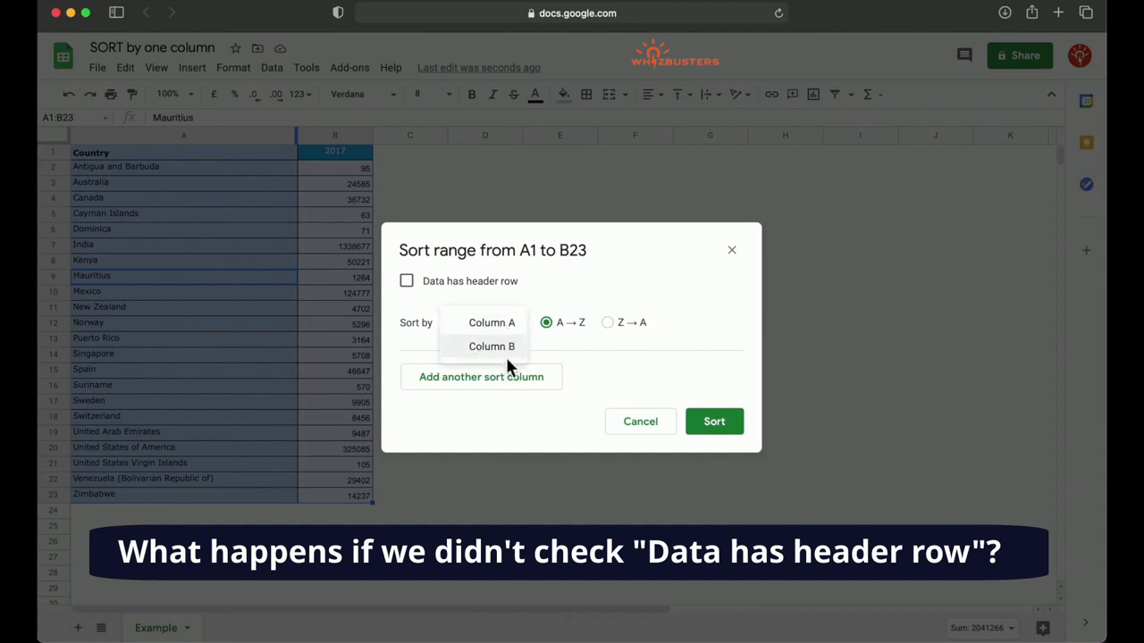
left_click(511, 348)
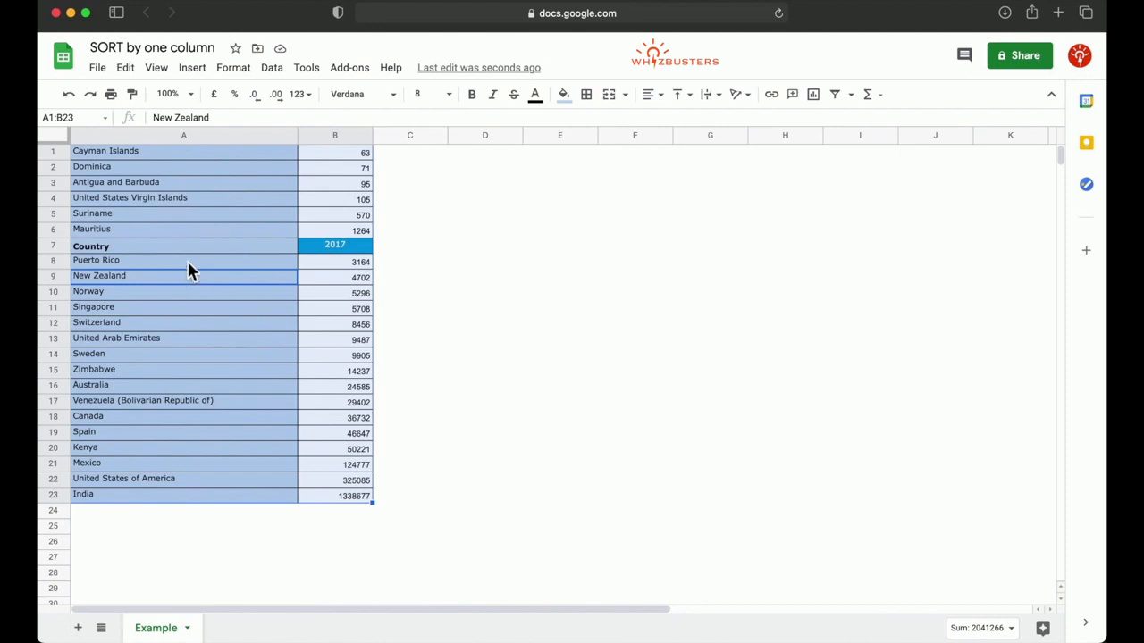
left_click(257, 244)
key("super+z")
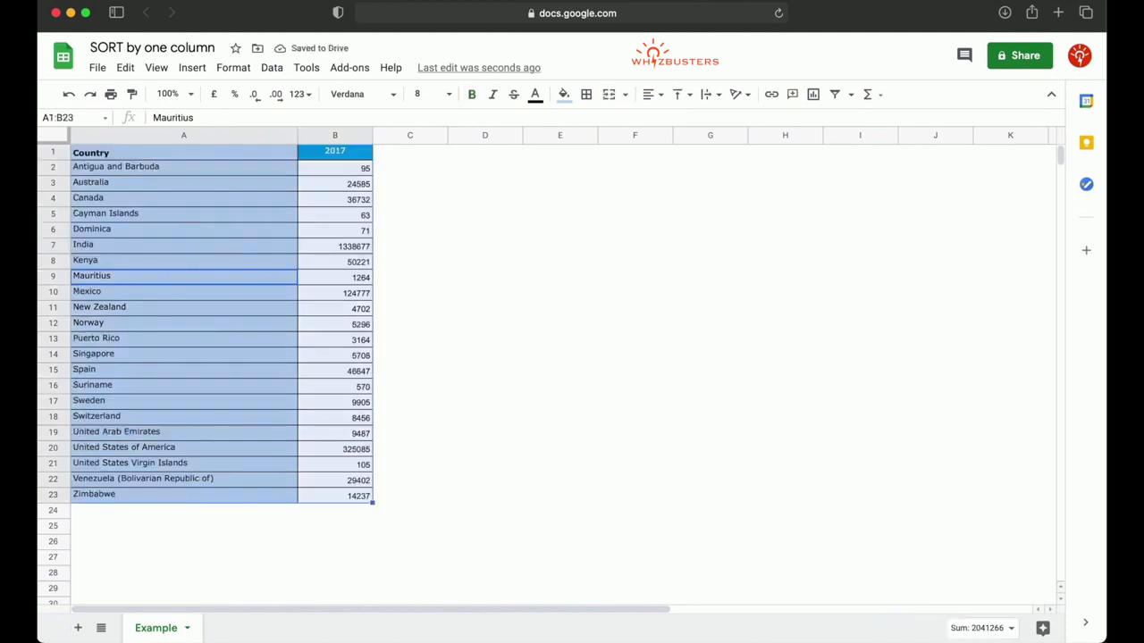
Sort the range by the 2017 column in descending order (Z → A) with the header row option, and check its first and last values.
left_click(278, 72)
left_click(312, 218)
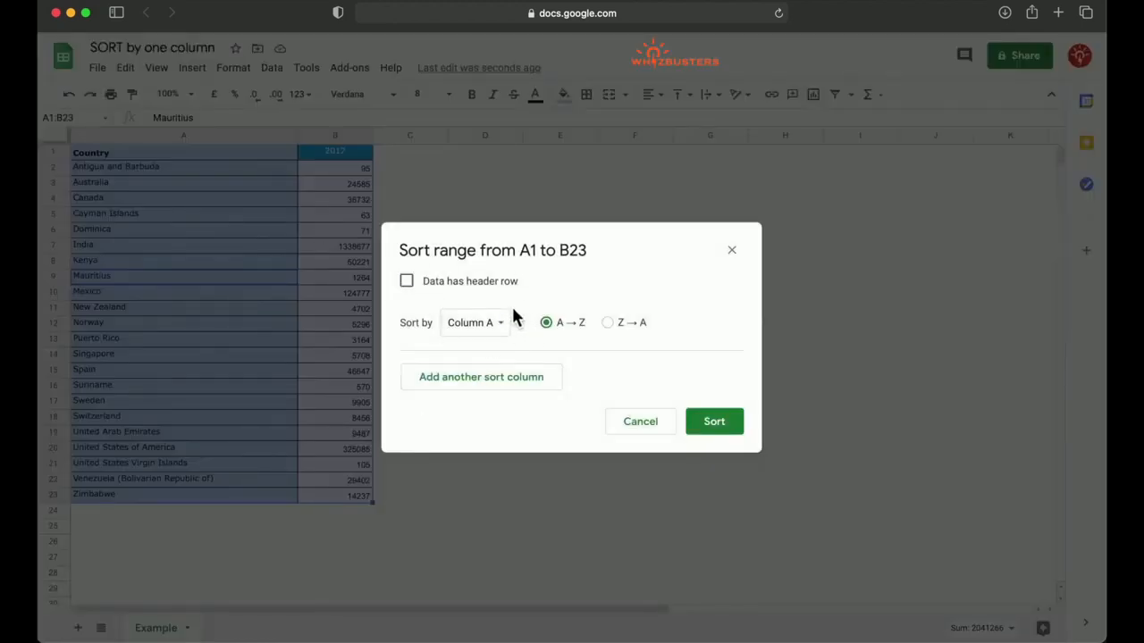
left_click(406, 281)
left_click(498, 324)
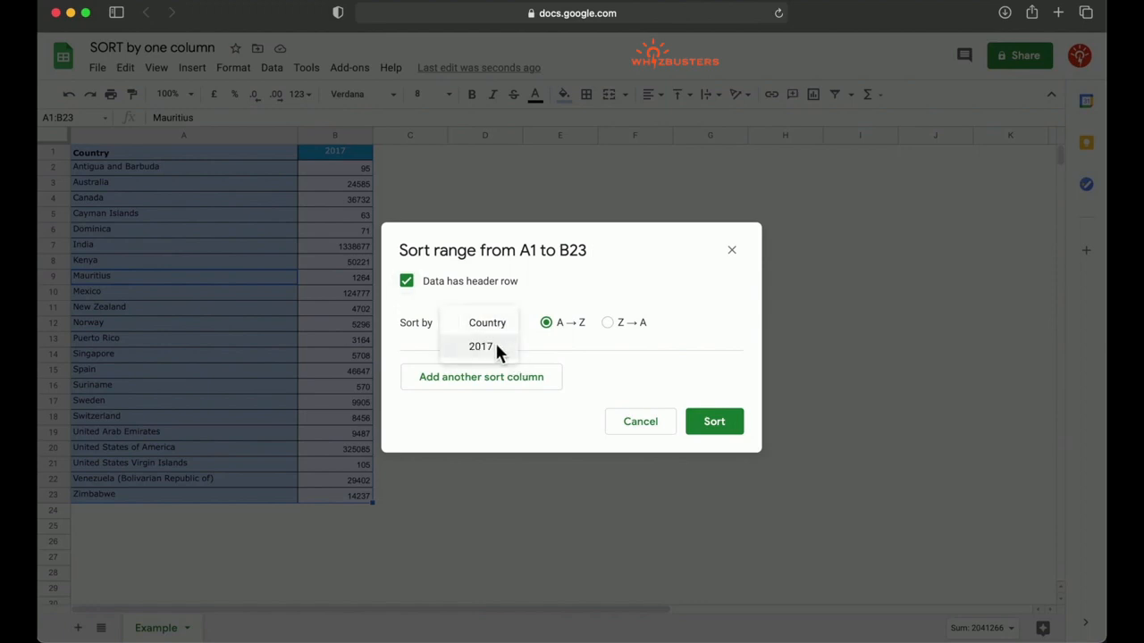
left_click(482, 347)
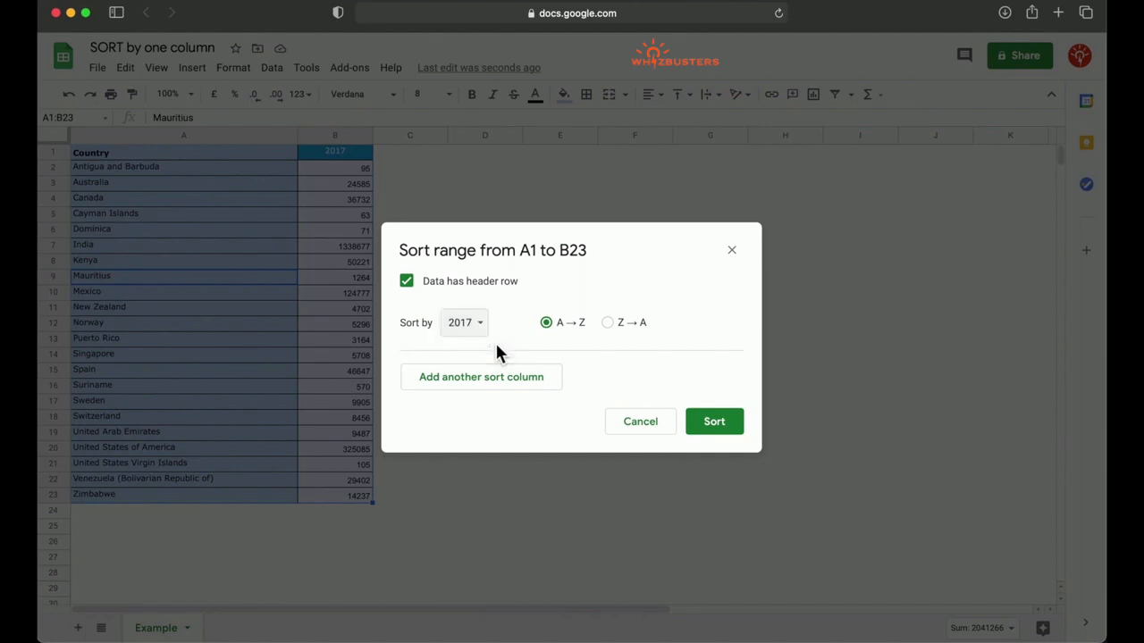
left_click(609, 323)
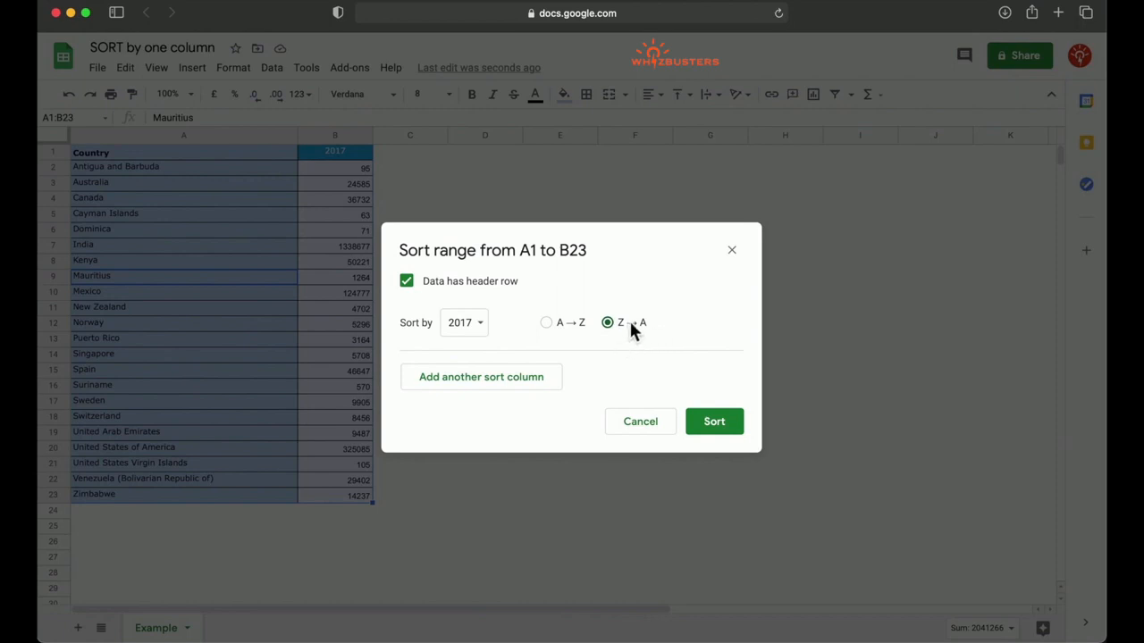
left_click(725, 427)
left_click(337, 173)
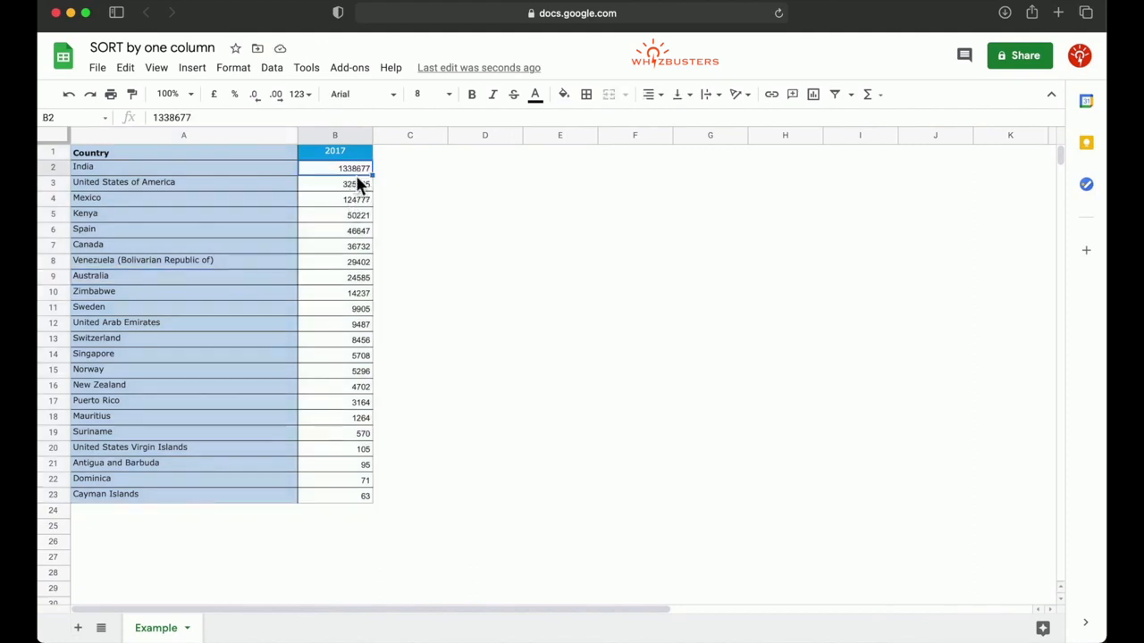
left_click(360, 496)
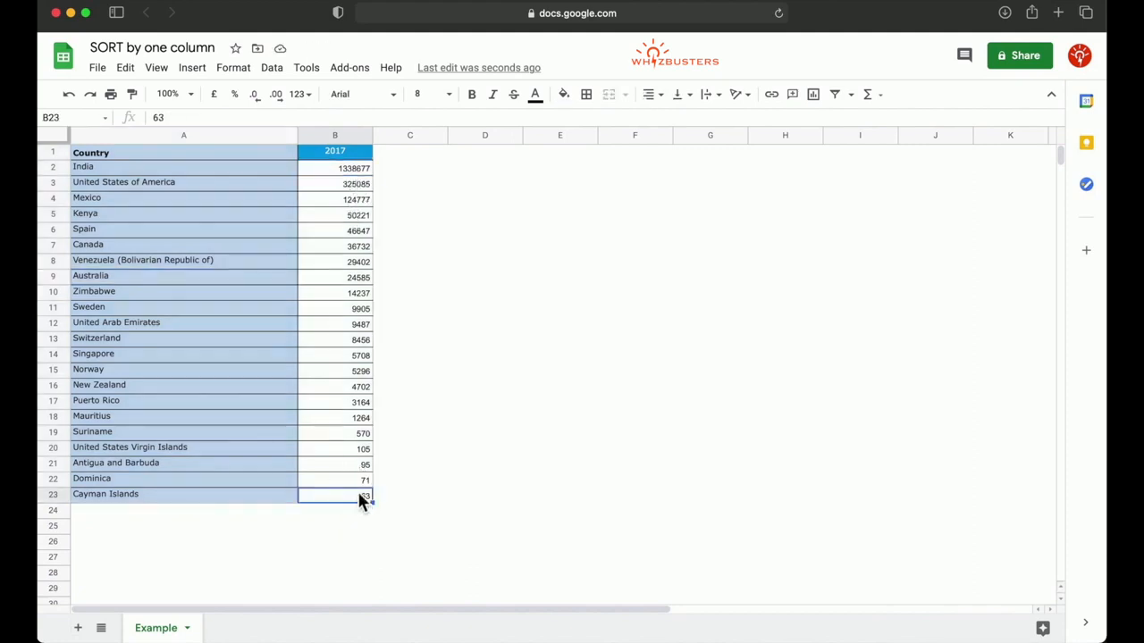